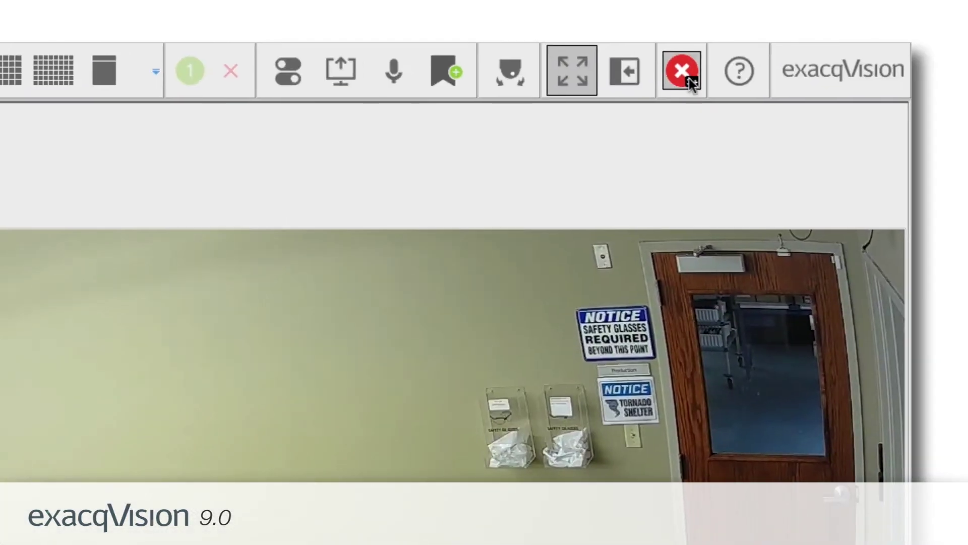
Step: From the notifications, follow the 'update available for Section 32' notice to Configure System > Update
left_click(684, 73)
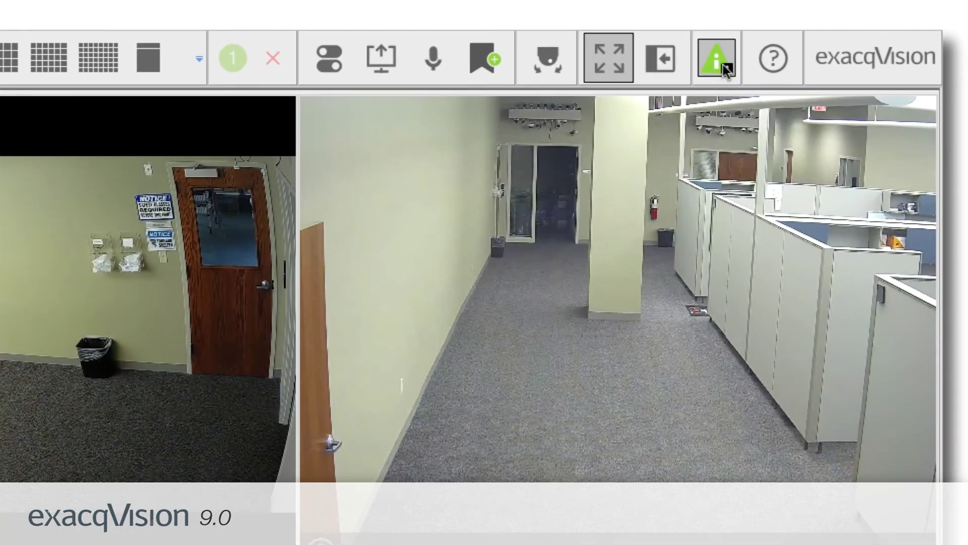
left_click(717, 59)
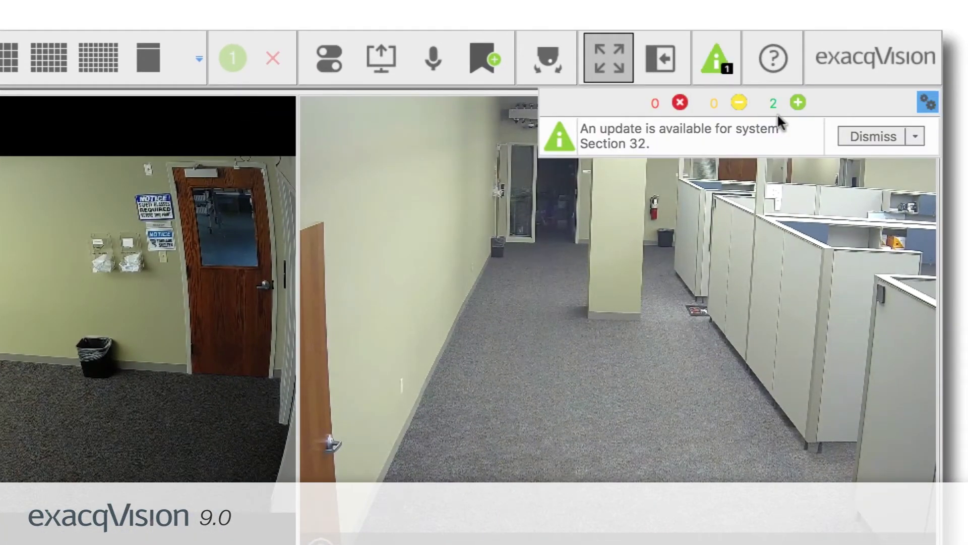
left_click(790, 138)
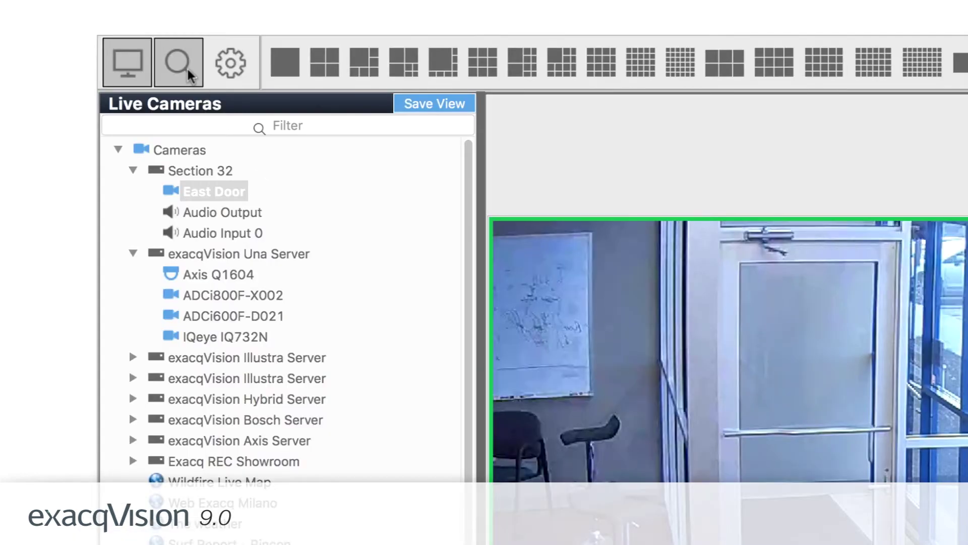
Step: Enter search mode to list East Door Object Detection keyword events for 12/12/2017
left_click(180, 63)
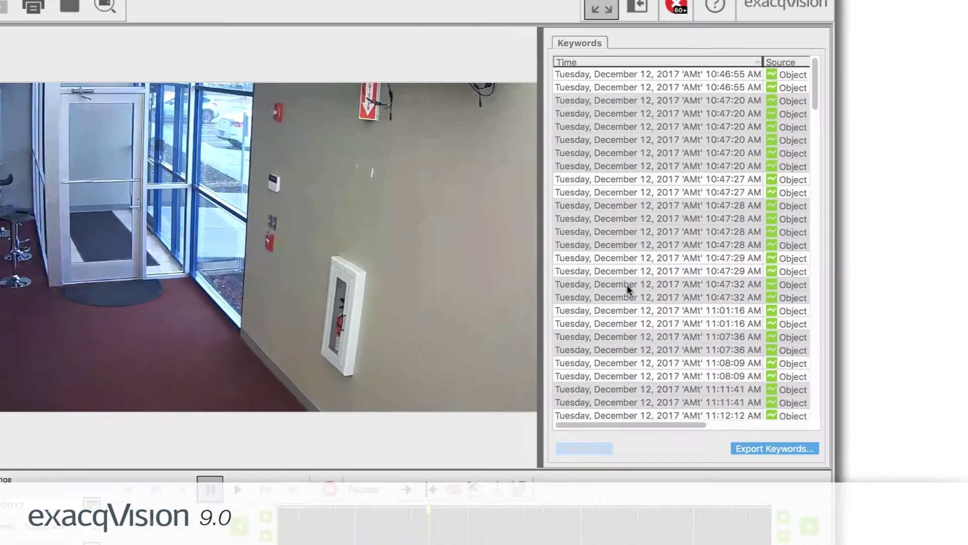
scroll(595, 368, "down", 5)
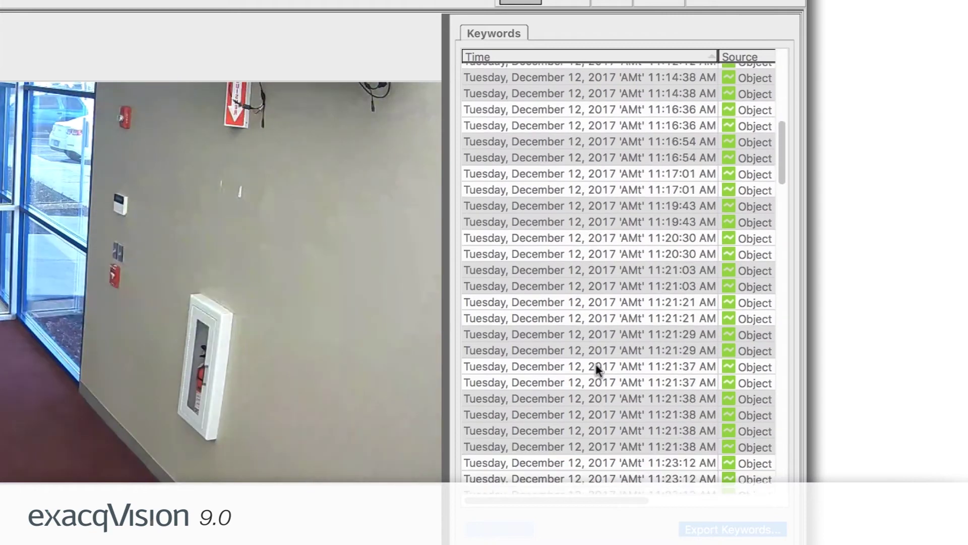
scroll(595, 367, "down", 5)
scroll(597, 374, "down", 3)
scroll(597, 381, "down", 5)
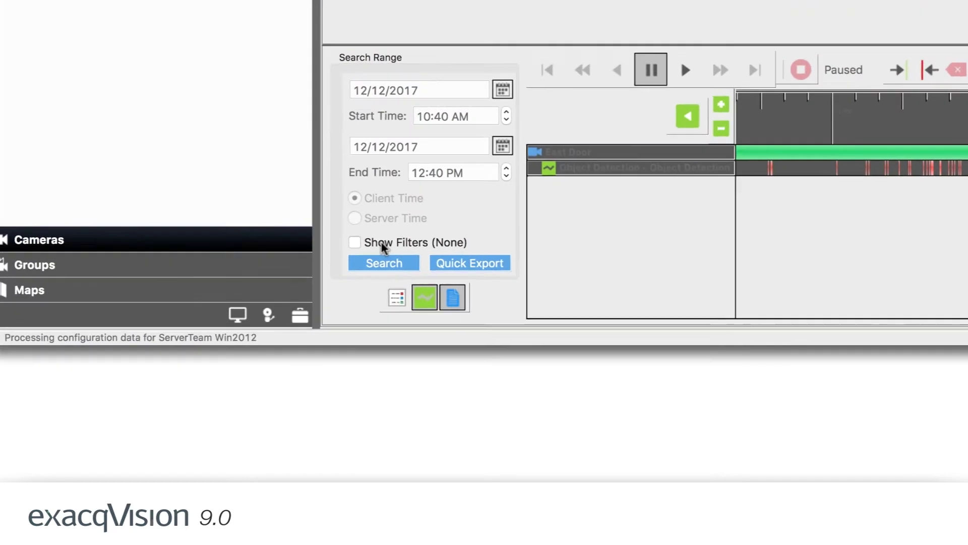
Step: Filter the search to Object Detection with key BoundingBox, shrinking the green region from the right
left_click(312, 437)
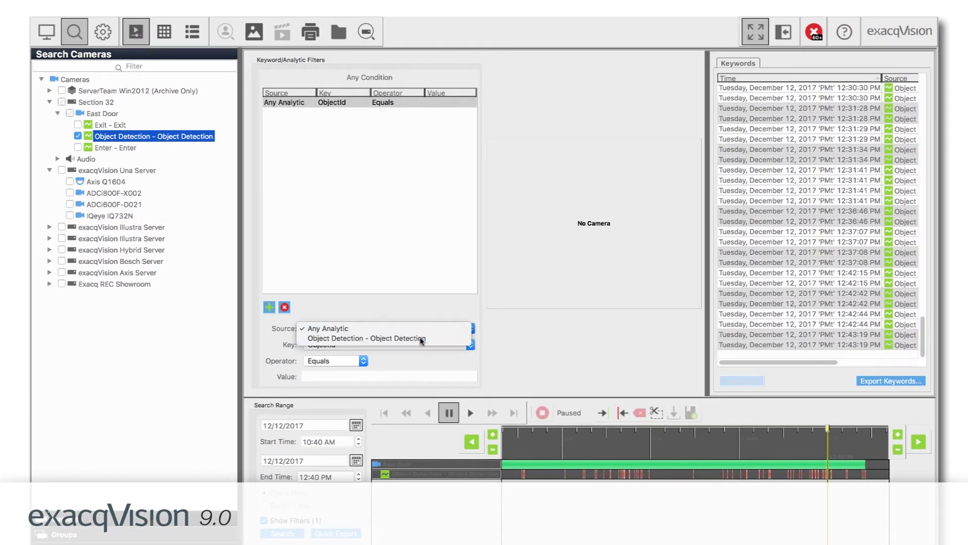
left_click(422, 338)
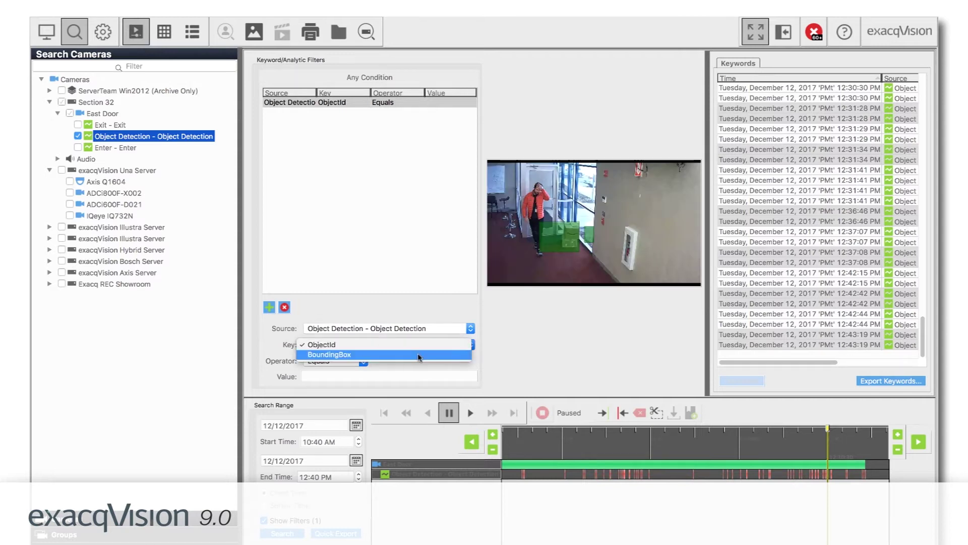
left_click(419, 354)
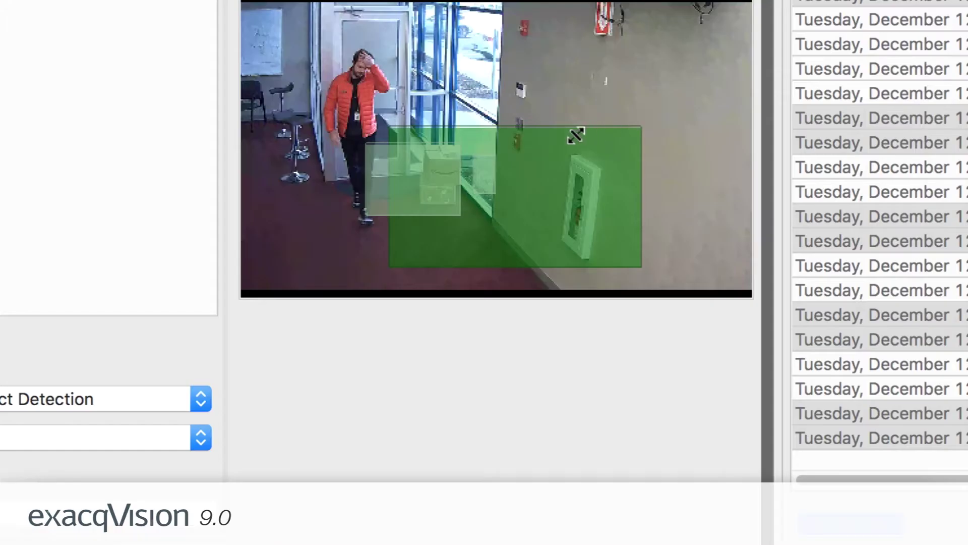
left_click_drag(577, 137, 458, 146)
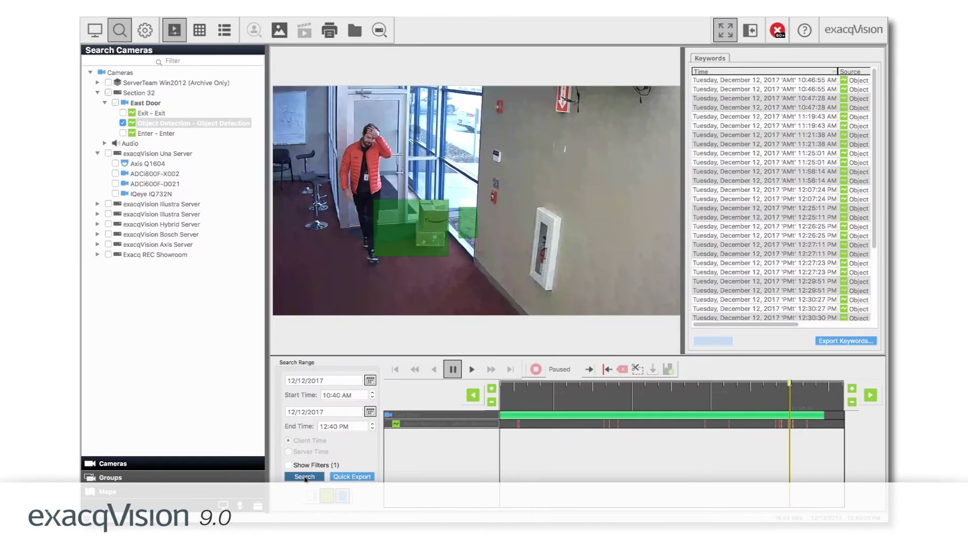
scroll(809, 215, "down", 5)
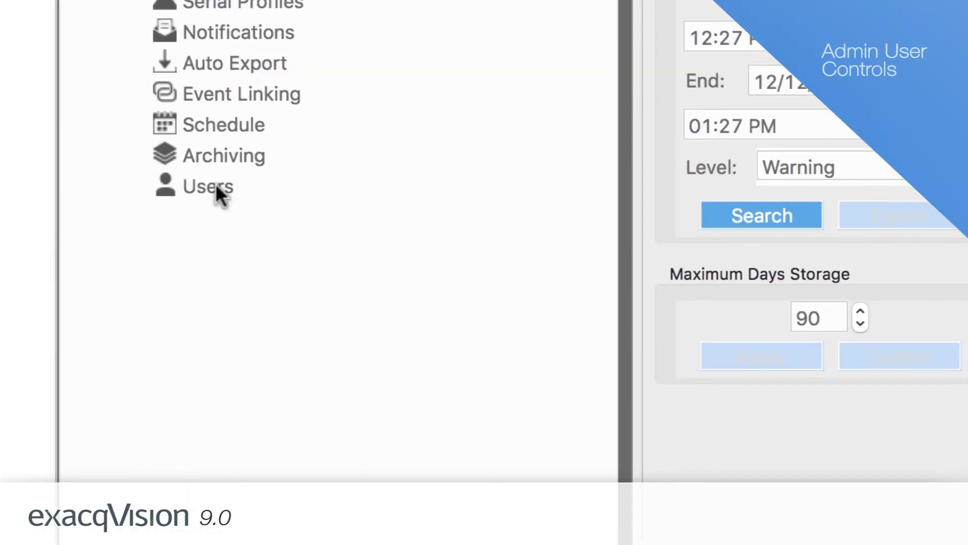
left_click(215, 184)
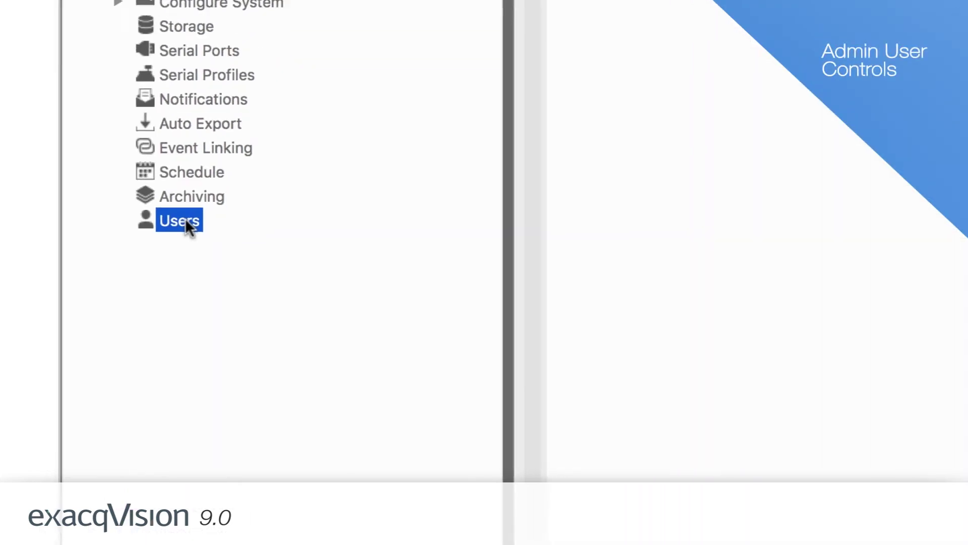
left_click(313, 487)
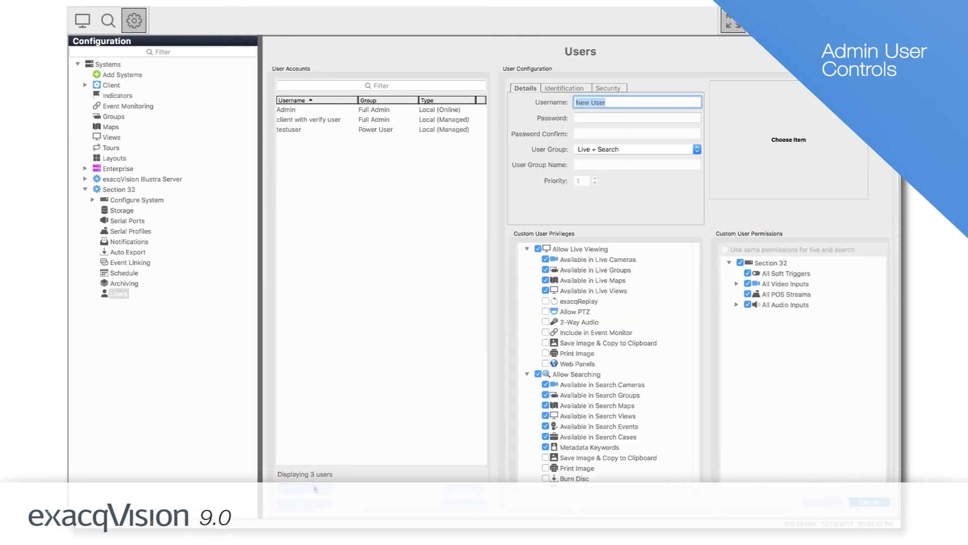
type("James")
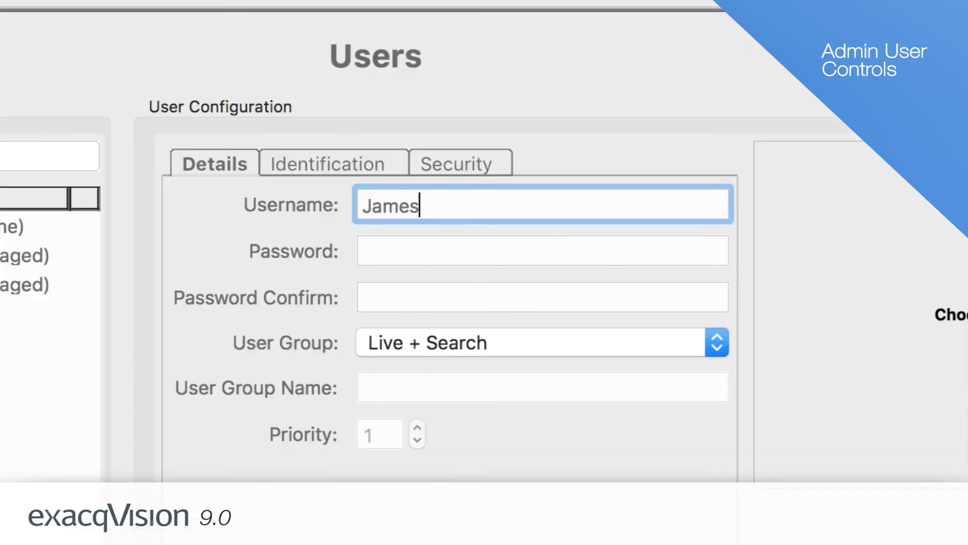
key("Tab")
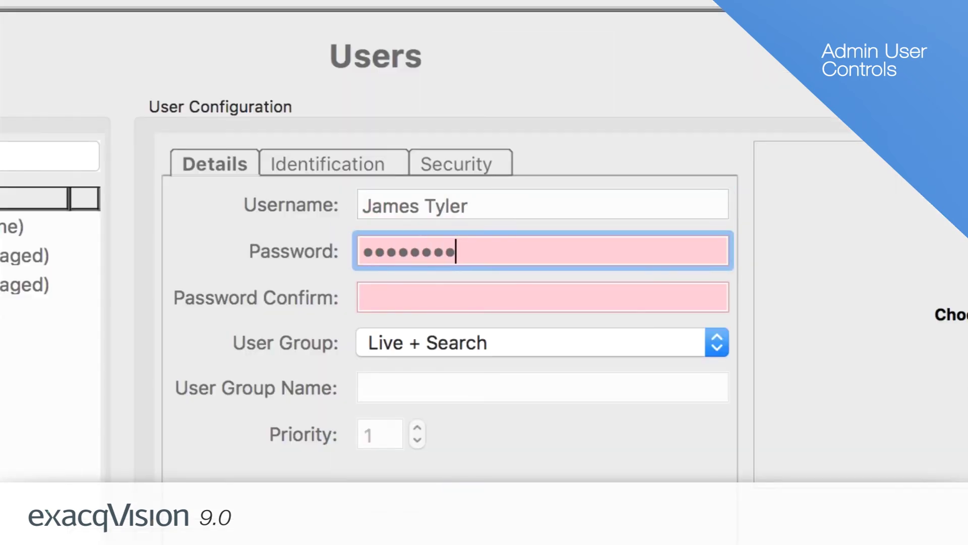
left_click(532, 297)
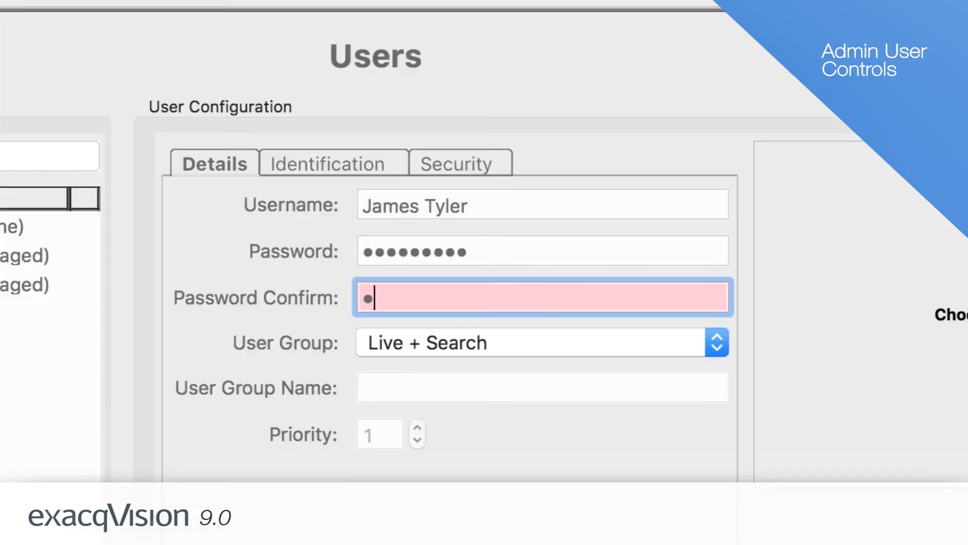
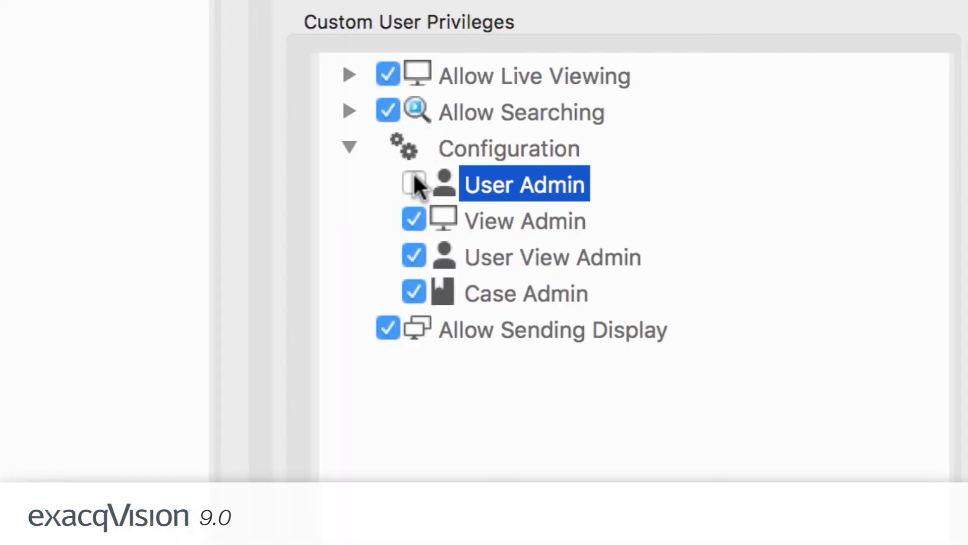
left_click(413, 219)
left_click(413, 257)
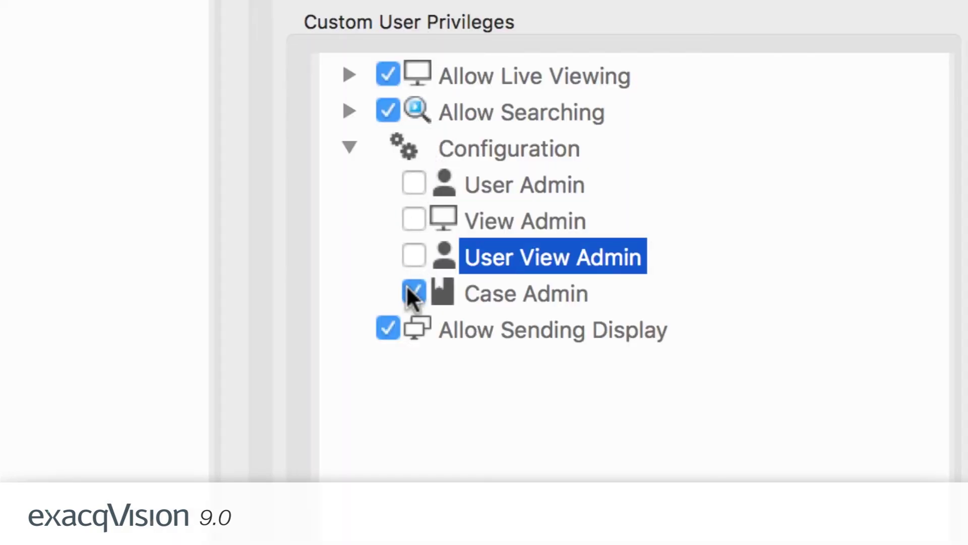
left_click(413, 293)
left_click(498, 228)
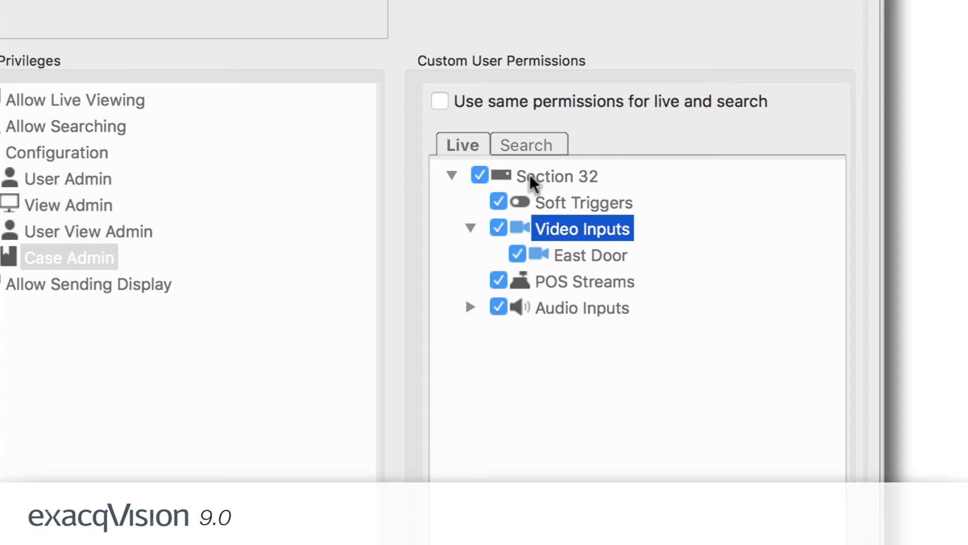
left_click(533, 145)
left_click(470, 228)
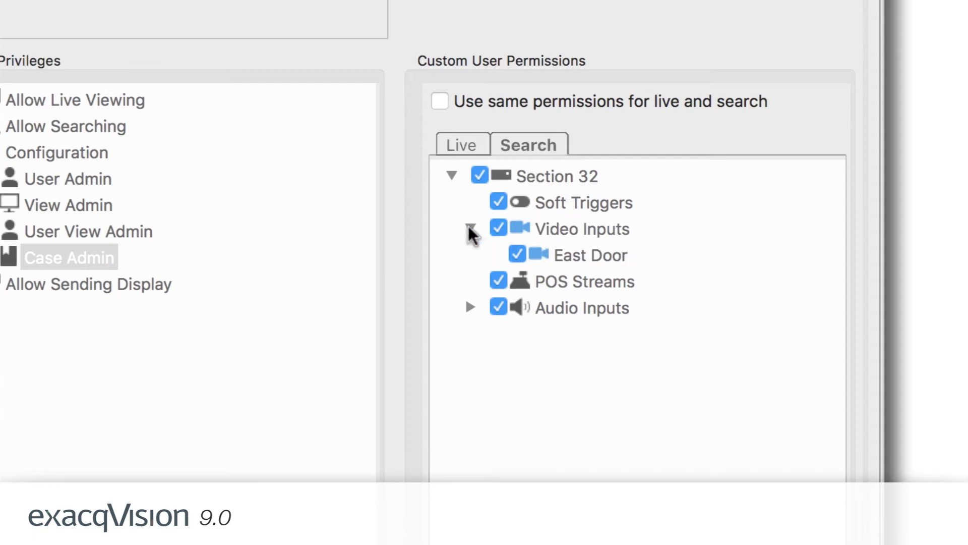
left_click(498, 229)
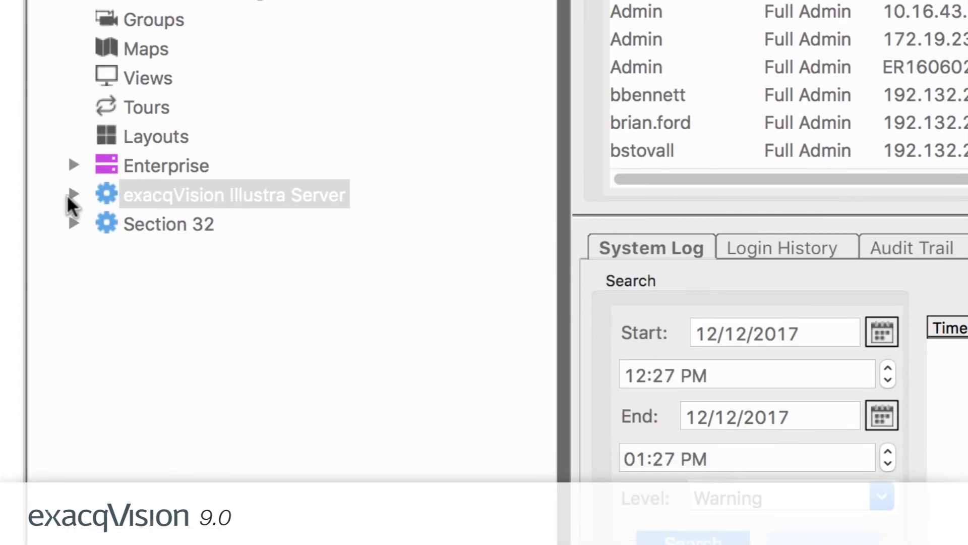
Step: In the Illustra server's Audio Inputs/Outputs grid, rename the Illustra Flex i800F audio to 'front door audio'
left_click(72, 179)
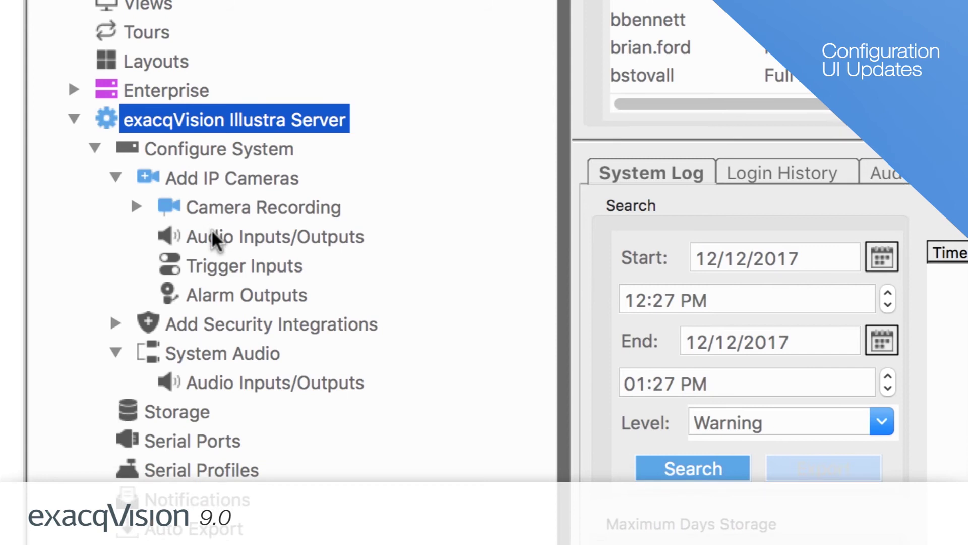
left_click(211, 236)
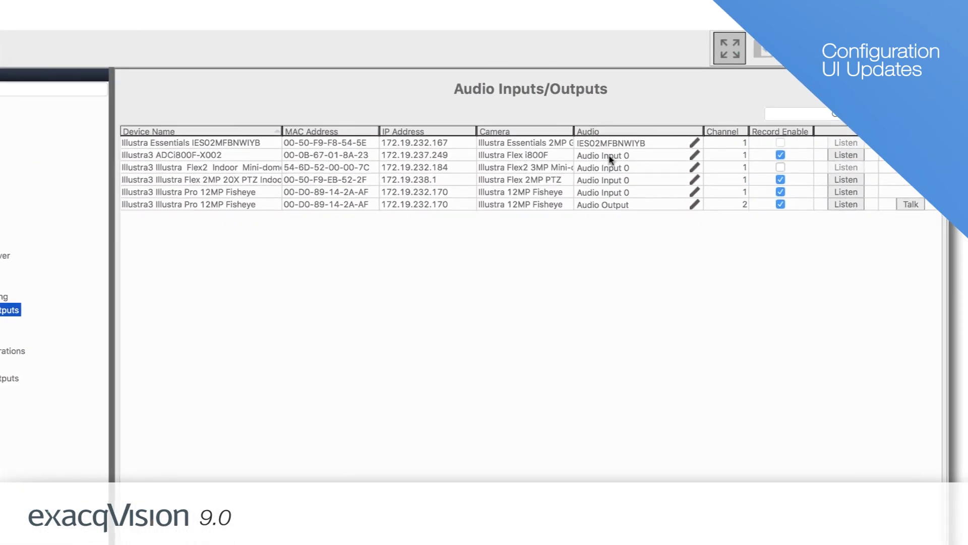
left_click(610, 158)
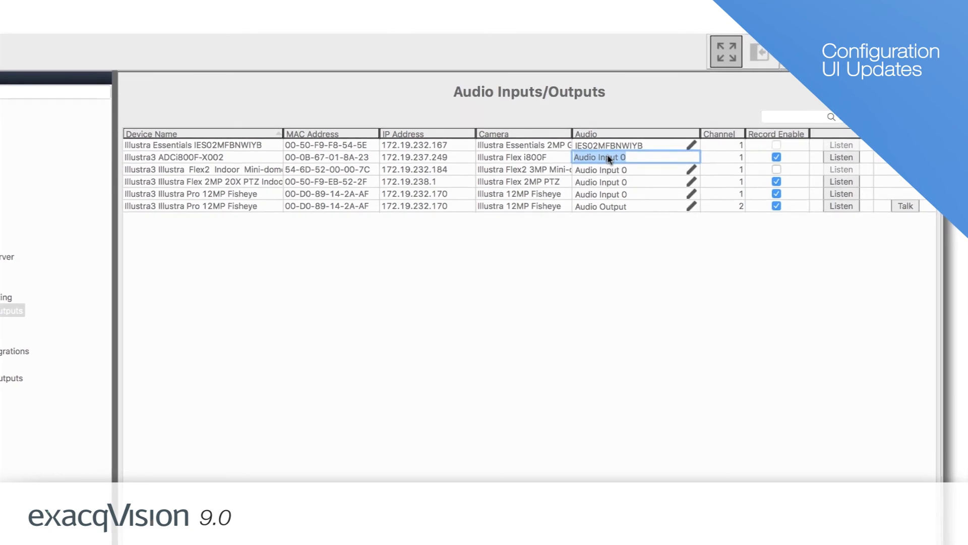
type("front")
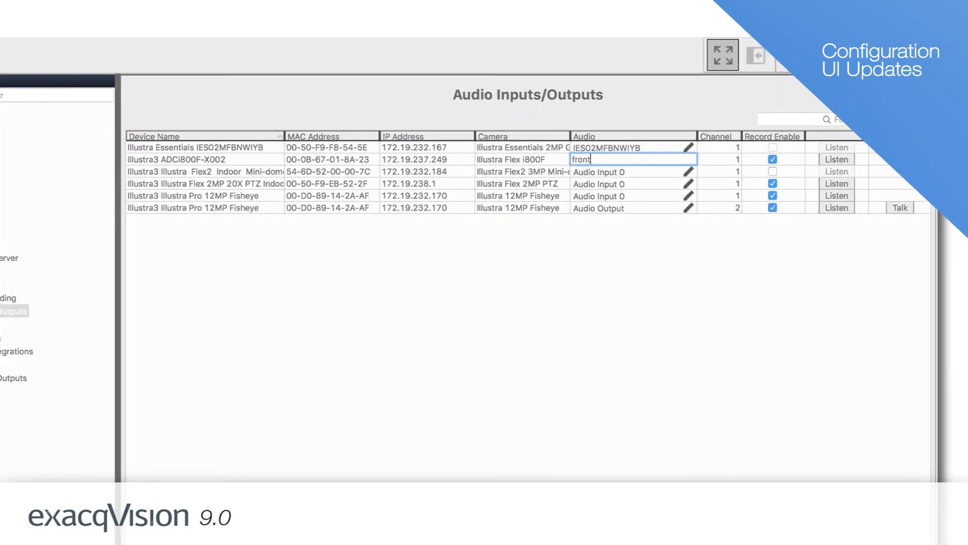
type(" door audio")
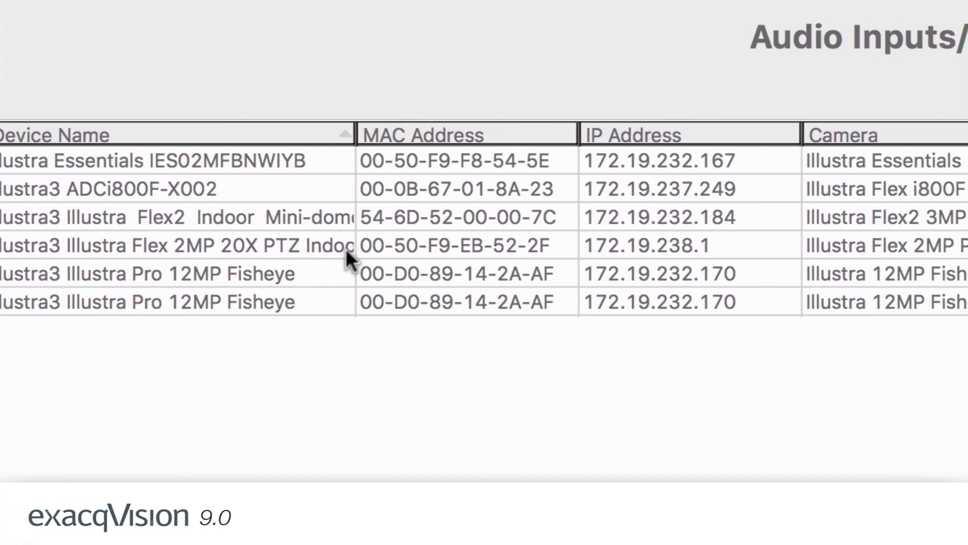
left_click(378, 160)
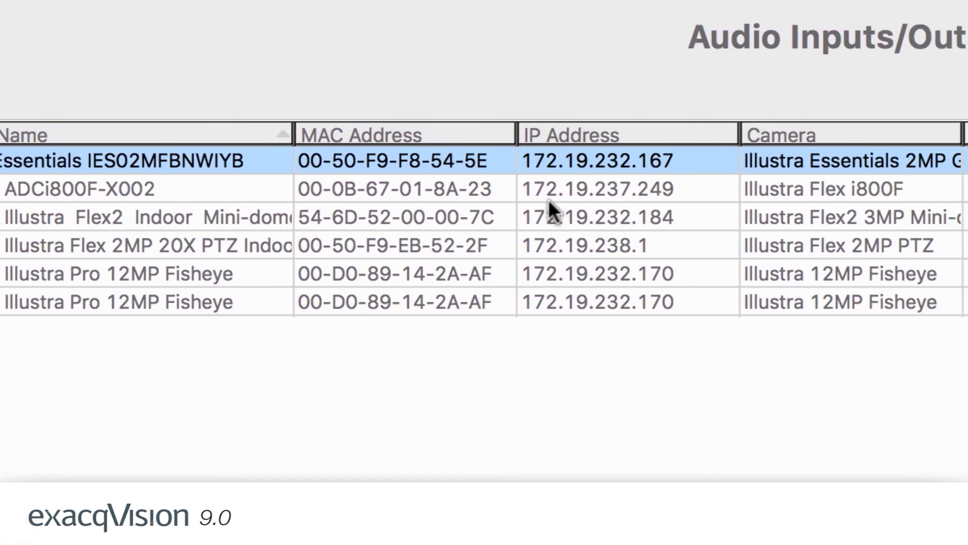